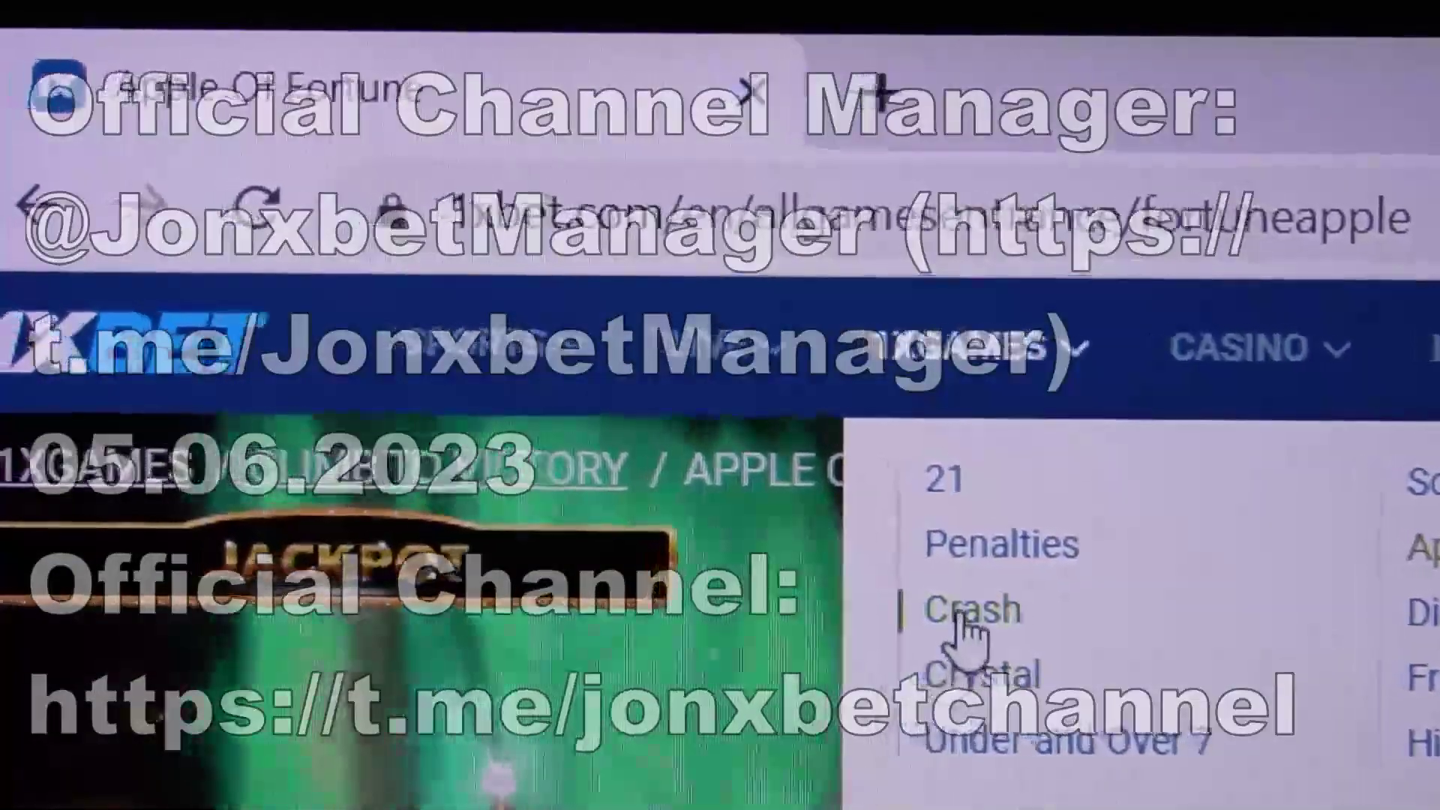
Choose 'Crash' from the 1XGAMES dropdown to replace the Apple of Fortune page
click(970, 611)
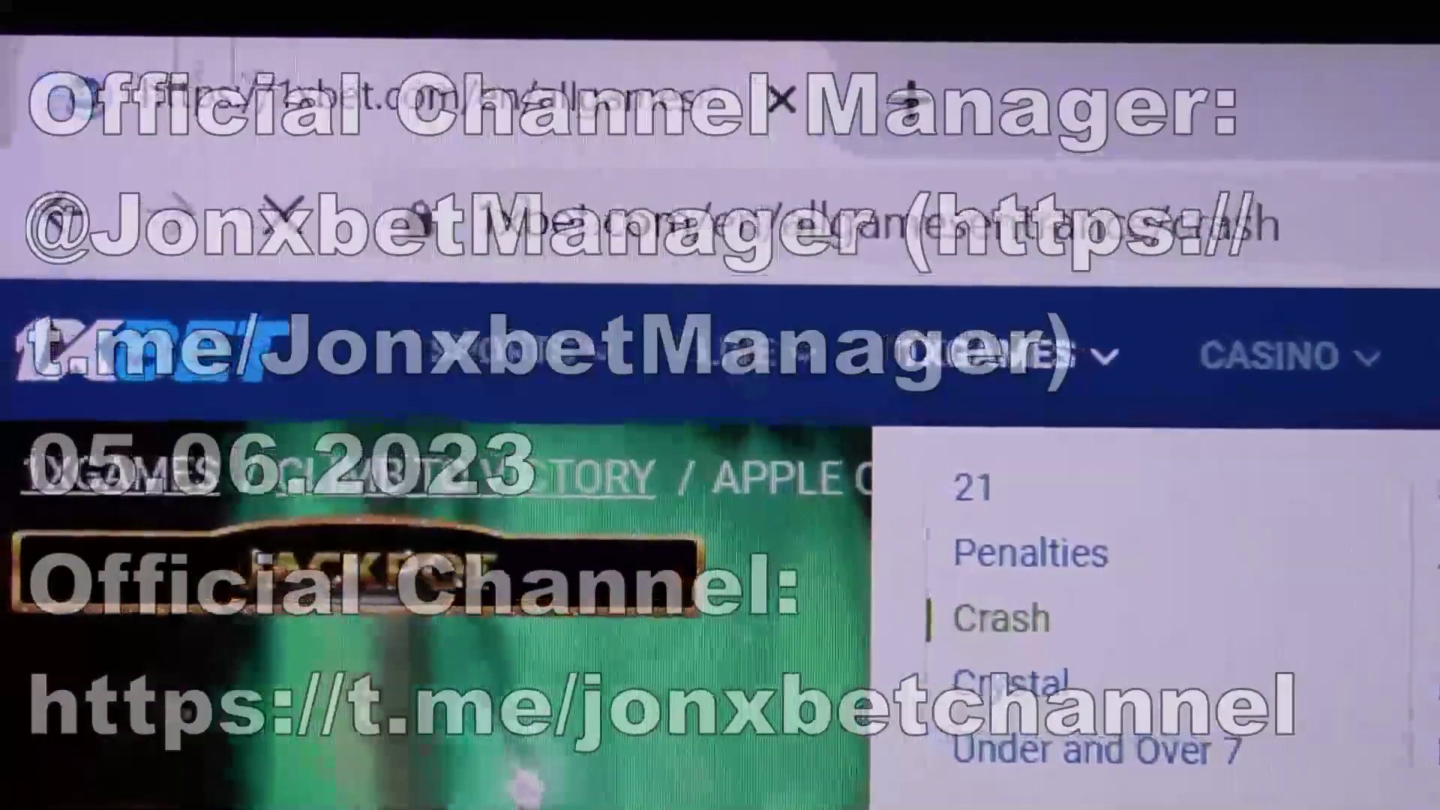